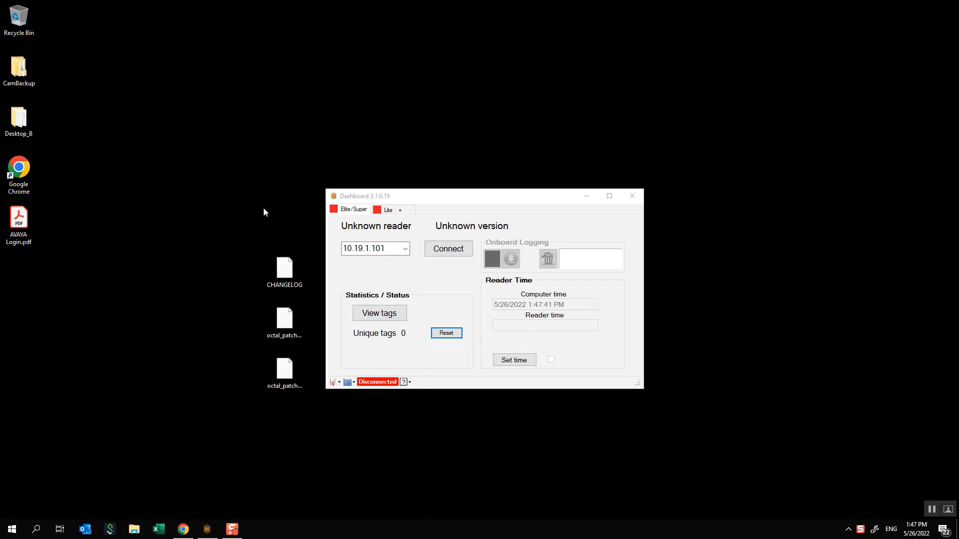
Step: Select the three downloaded files on the desktop, then bring the IPICO Answers page to the front
{"action": "left_click_drag", "start_coordinate": [235, 198], "coordinate": [320, 419]}
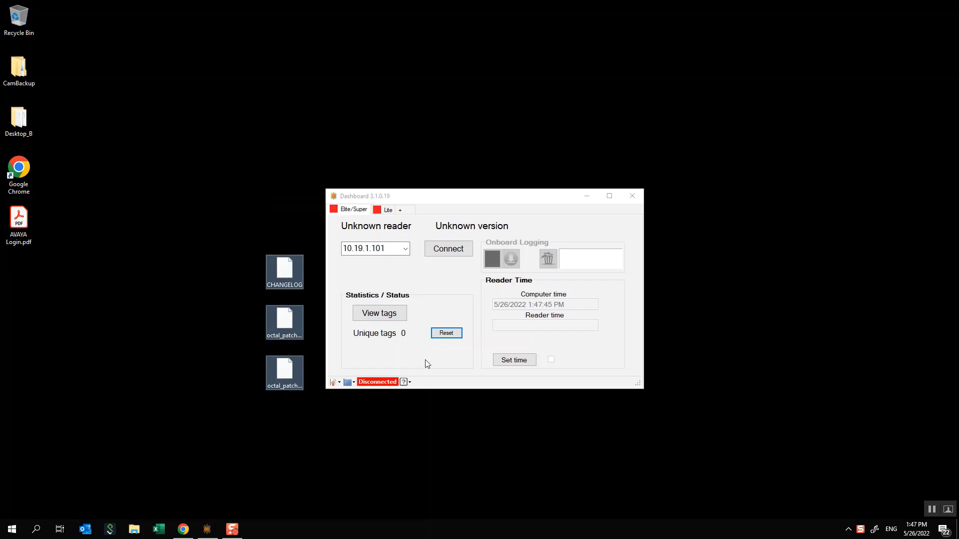
{"action": "left_click_drag", "start_coordinate": [691, 167], "coordinate": [794, 370]}
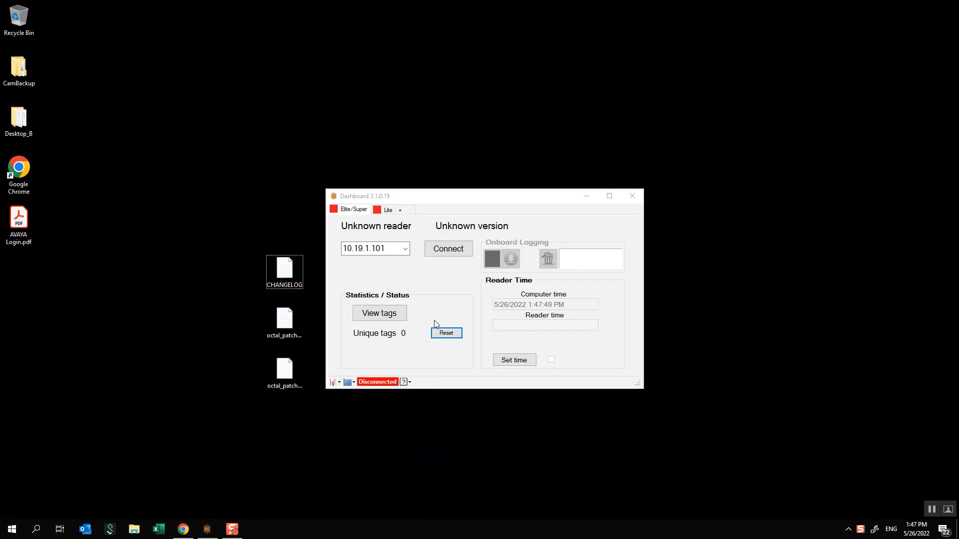
{"action": "left_click", "coordinate": [184, 530]}
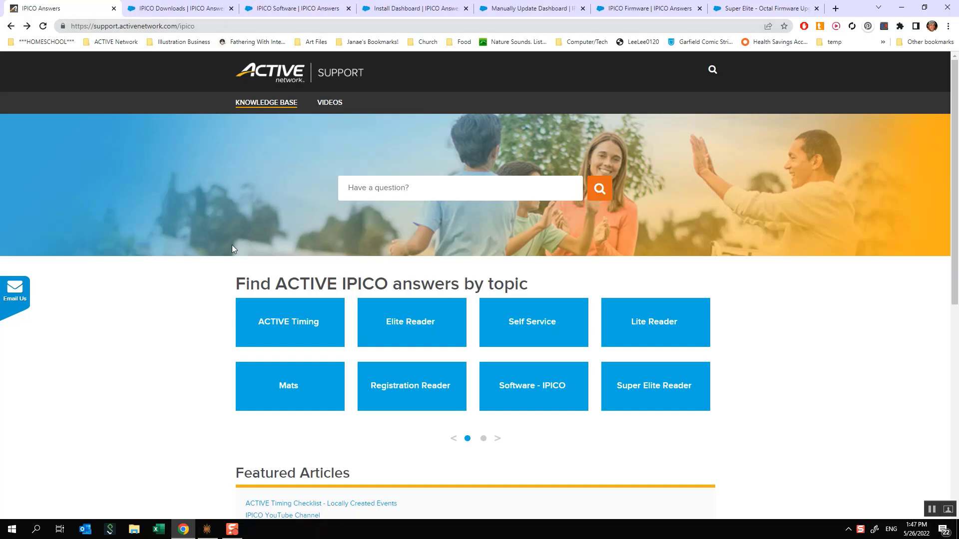
Step: Open the IPICO Downloads article from Featured Articles on the IPICO Answers home page
{"action": "scroll", "coordinate": [215, 267], "scroll_direction": "down", "scroll_amount": 3}
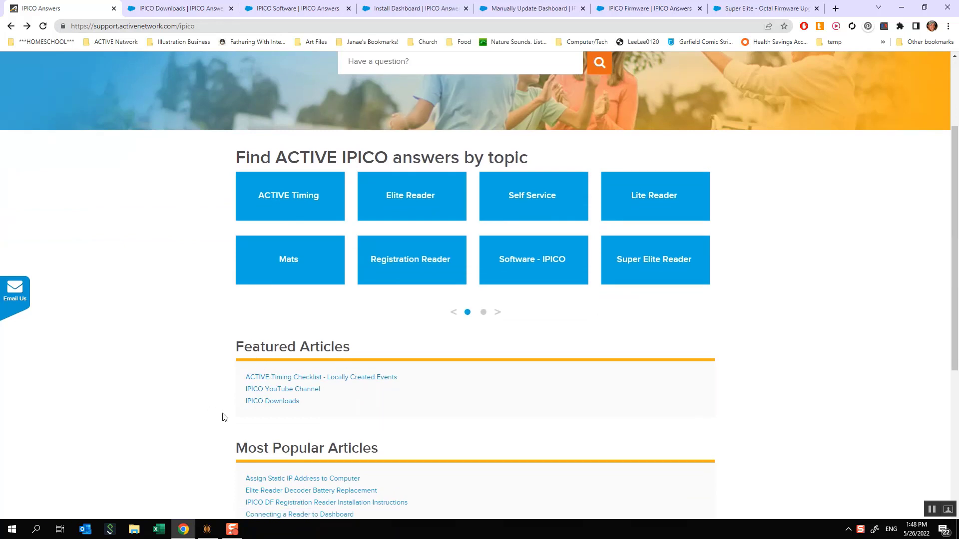
{"action": "left_click", "coordinate": [271, 403]}
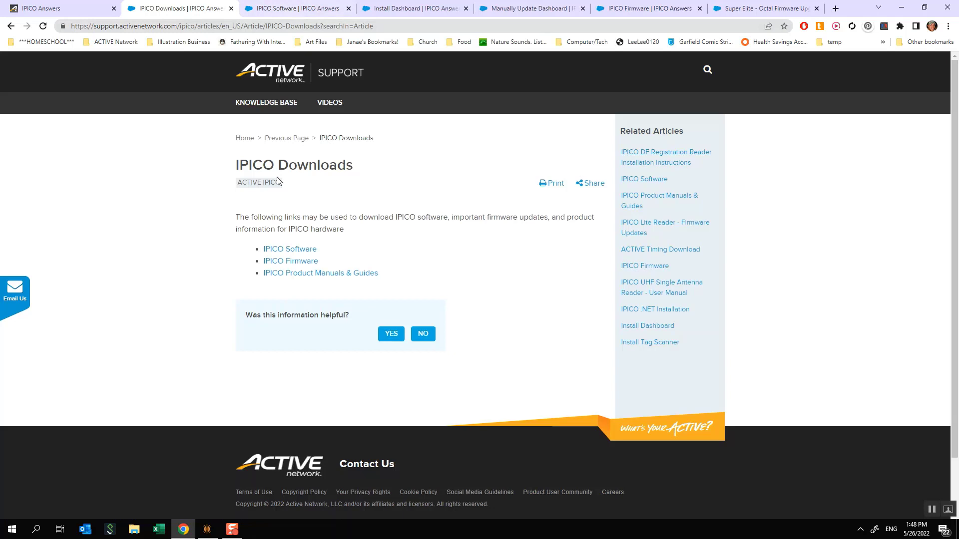
Step: Open IPICO Software, read through Install Dashboard, then open the Manually Update Dashboard article
{"action": "left_click", "coordinate": [266, 251]}
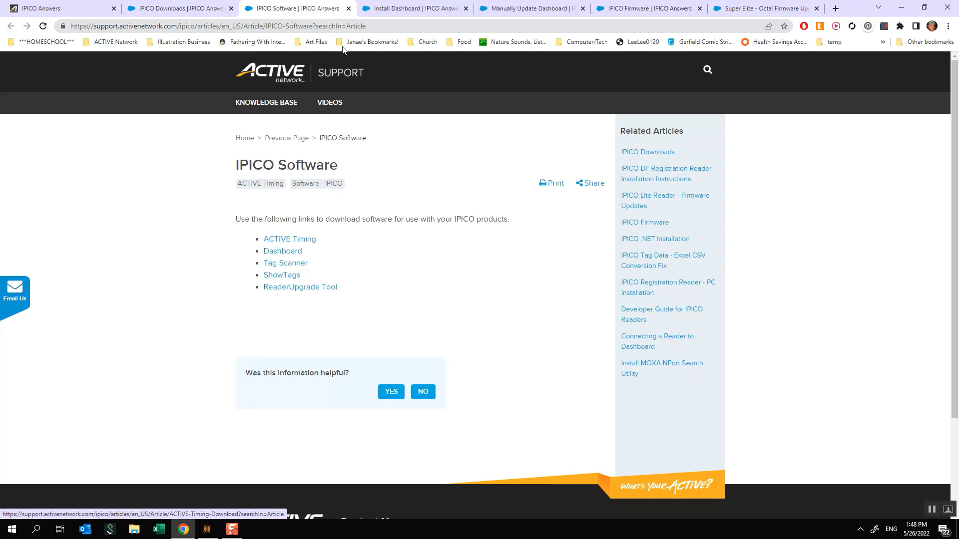
{"action": "left_click", "coordinate": [418, 9]}
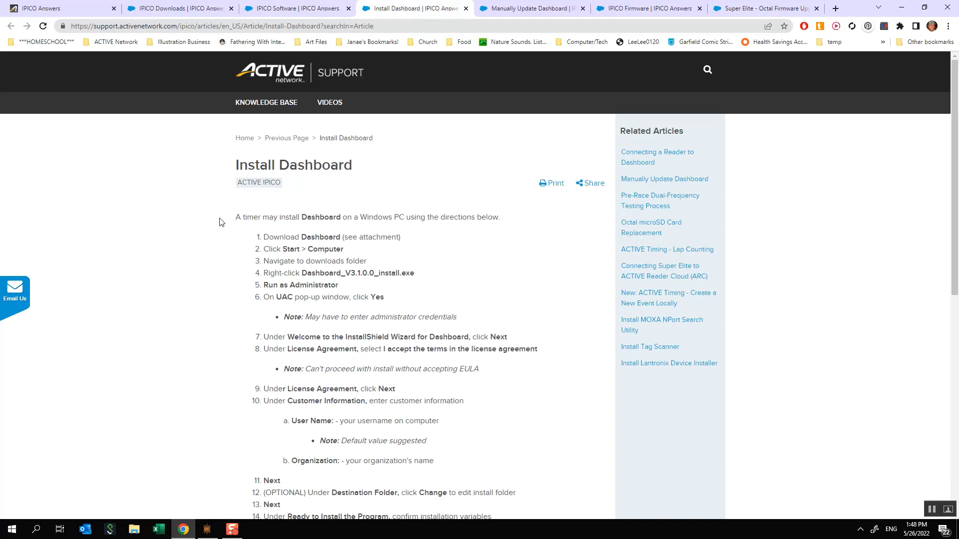
{"action": "scroll", "coordinate": [220, 222], "scroll_direction": "down", "scroll_amount": 10}
{"action": "scroll", "coordinate": [220, 222], "scroll_direction": "up", "scroll_amount": 10}
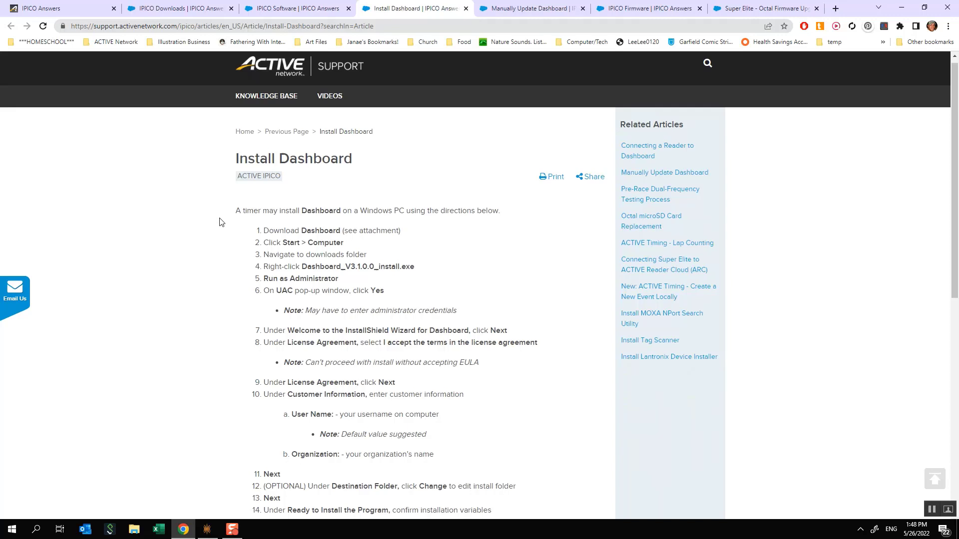
{"action": "scroll", "coordinate": [220, 222], "scroll_direction": "down", "scroll_amount": 7}
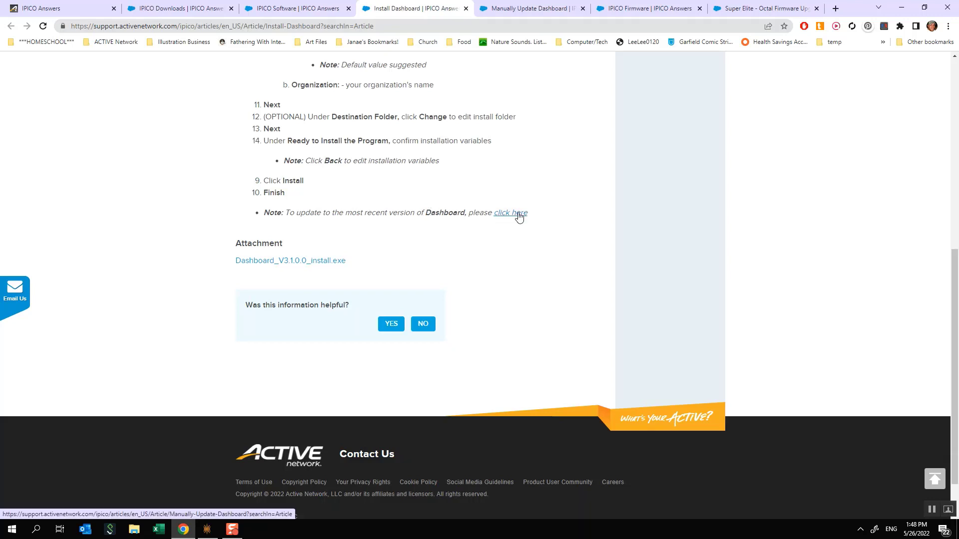
{"action": "left_click", "coordinate": [505, 4]}
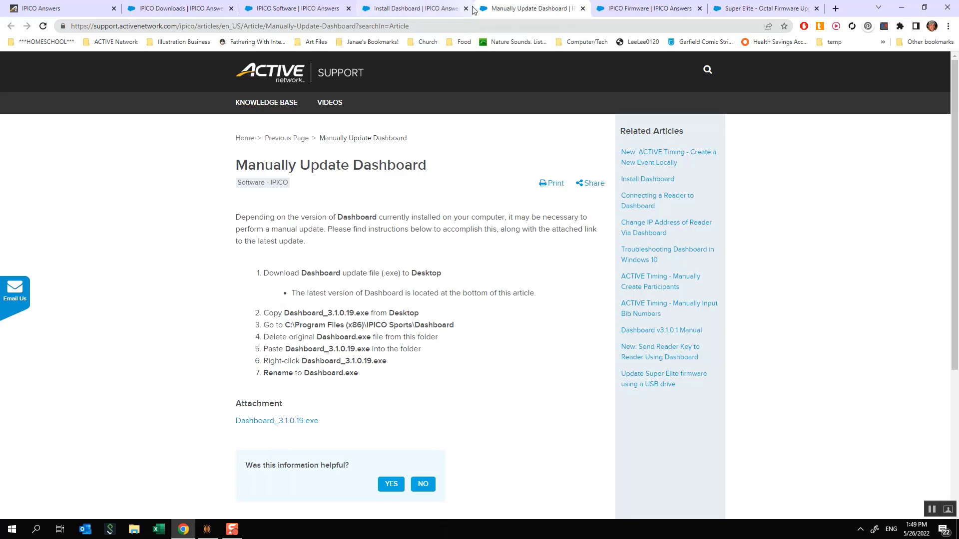
Step: Go from IPICO Downloads to IPICO Firmware to the Super Elite - Octal Firmware Upgrade article and review its attachments
{"action": "left_click", "coordinate": [171, 5]}
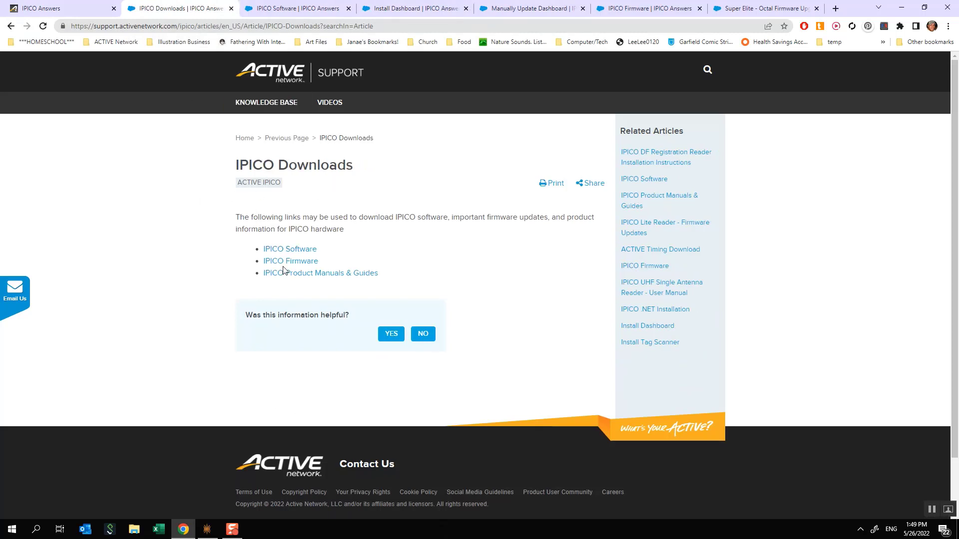
{"action": "left_click", "coordinate": [625, 13]}
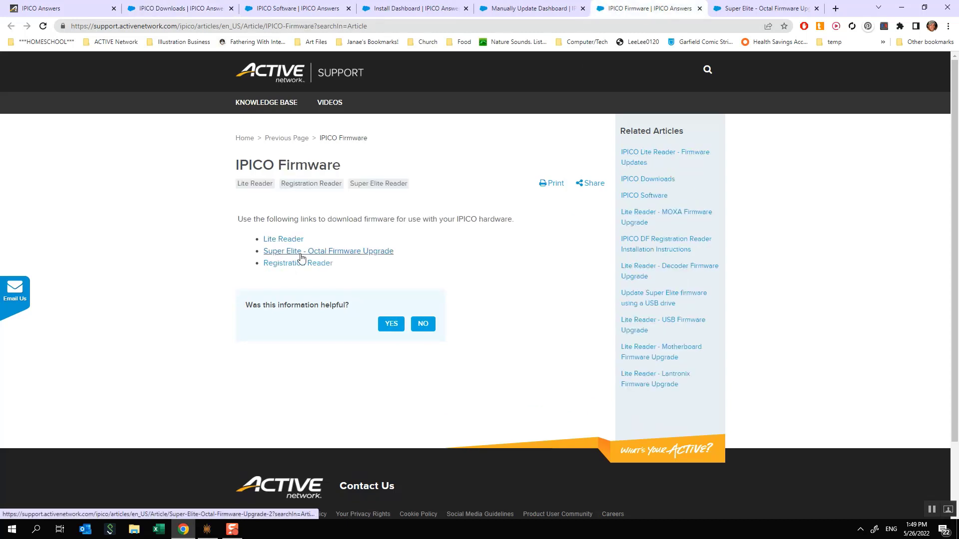
{"action": "left_click", "coordinate": [749, 8]}
{"action": "scroll", "coordinate": [322, 223], "scroll_direction": "up", "scroll_amount": 7}
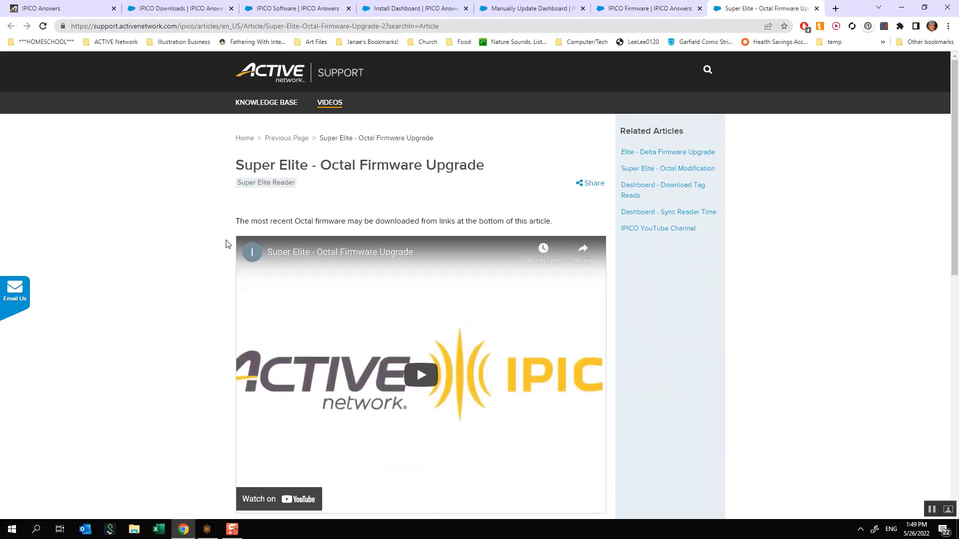
{"action": "scroll", "coordinate": [225, 244], "scroll_direction": "down", "scroll_amount": 2}
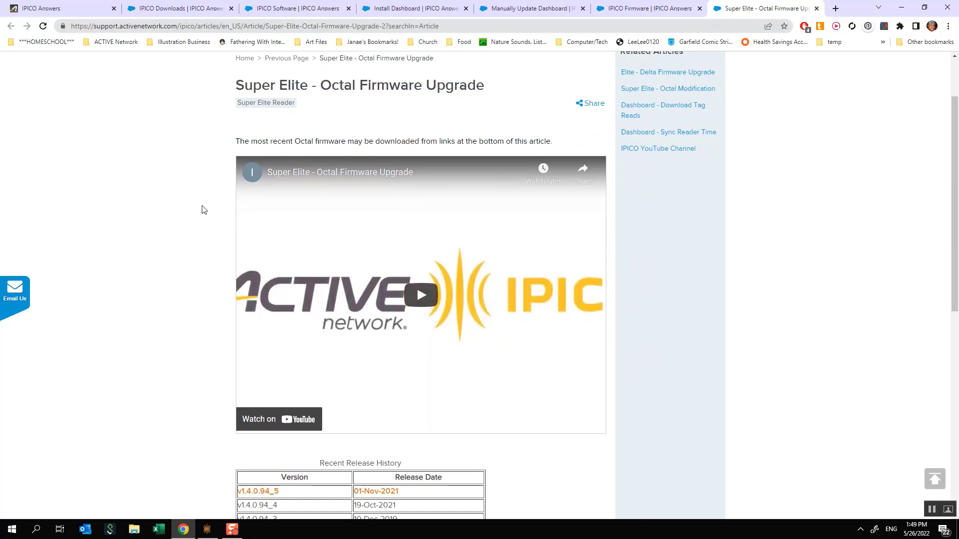
{"action": "scroll", "coordinate": [203, 209], "scroll_direction": "down", "scroll_amount": 3}
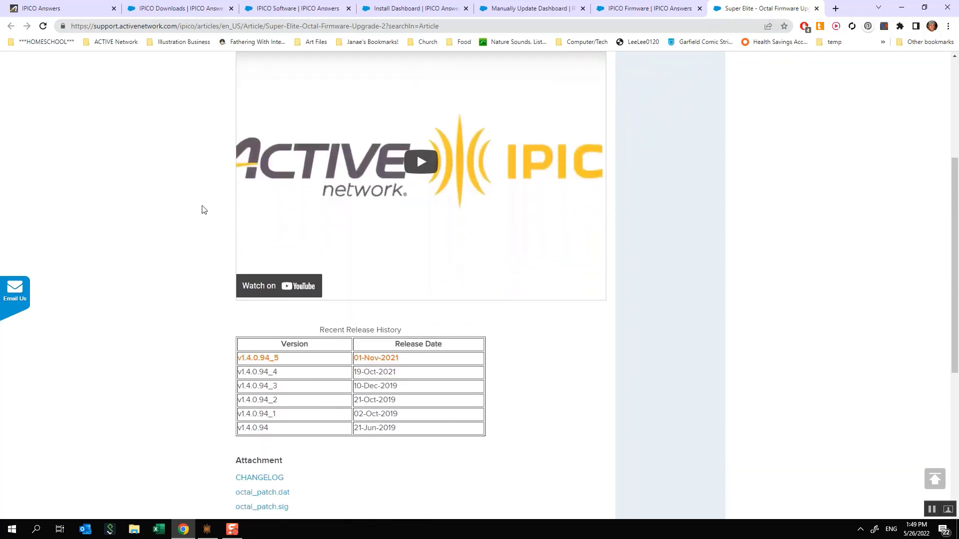
{"action": "scroll", "coordinate": [204, 209], "scroll_direction": "up", "scroll_amount": 4}
{"action": "scroll", "coordinate": [203, 209], "scroll_direction": "down", "scroll_amount": 5}
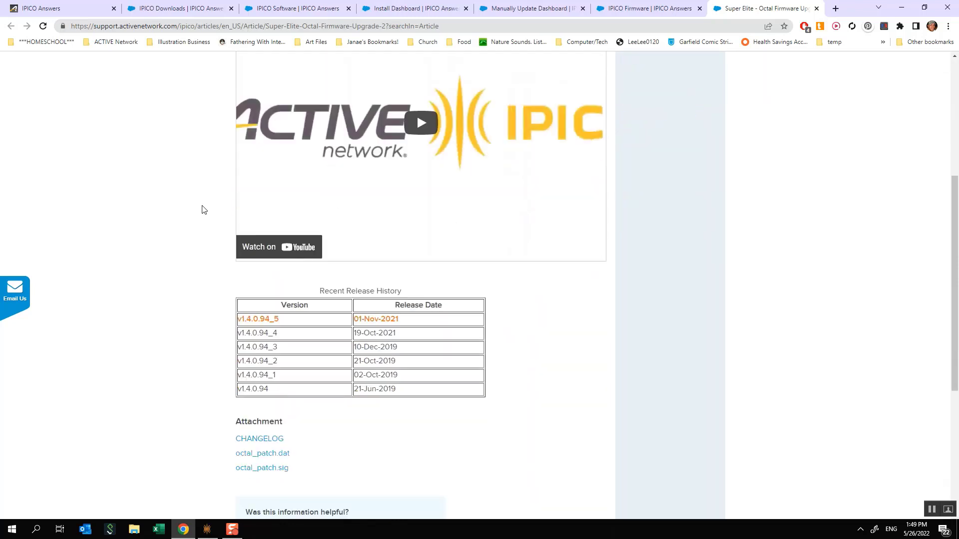
{"action": "scroll", "coordinate": [203, 209], "scroll_direction": "up", "scroll_amount": 7}
{"action": "scroll", "coordinate": [204, 209], "scroll_direction": "down", "scroll_amount": 8}
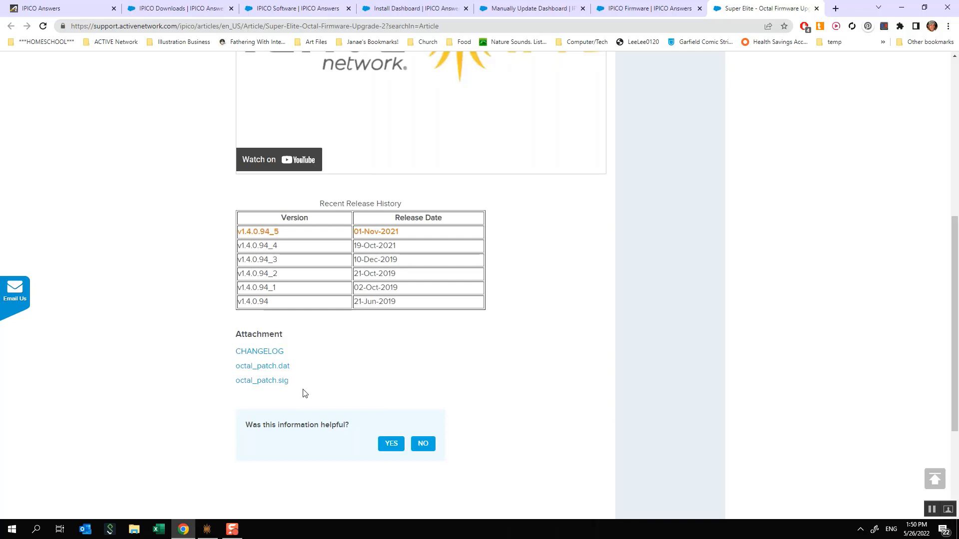
Step: Bring IPICO Dashboard to the front and connect to the reader at 10.19.1.101
{"action": "left_click", "coordinate": [901, 8]}
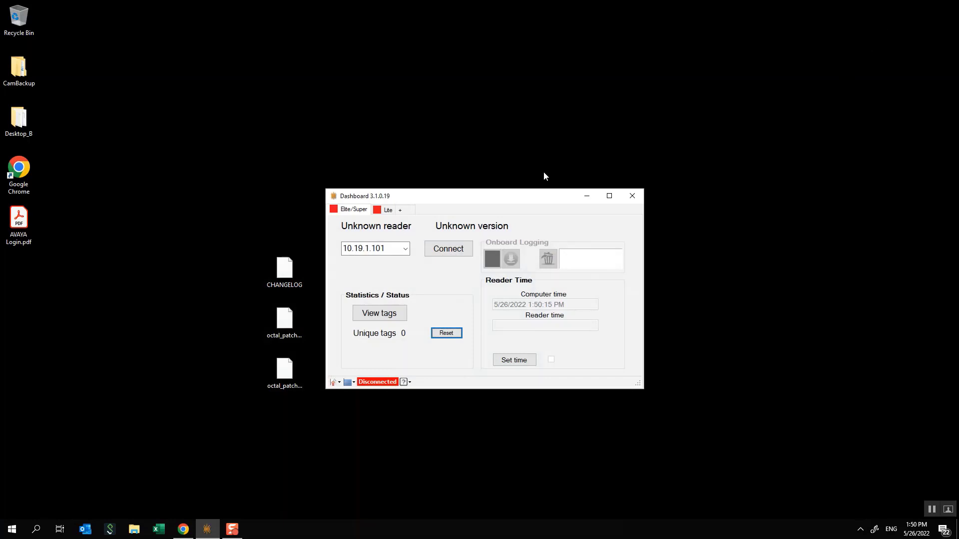
{"action": "left_click", "coordinate": [238, 215]}
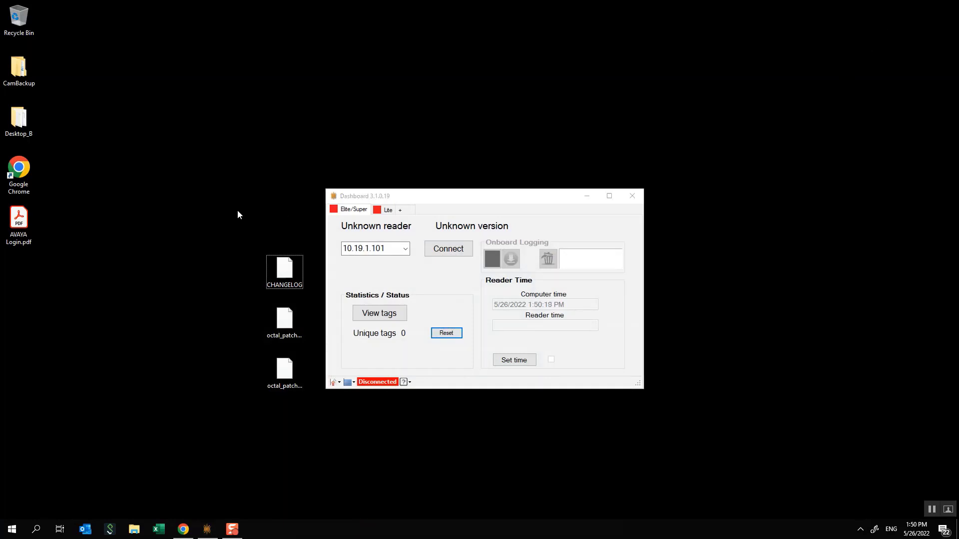
{"action": "left_click", "coordinate": [455, 207]}
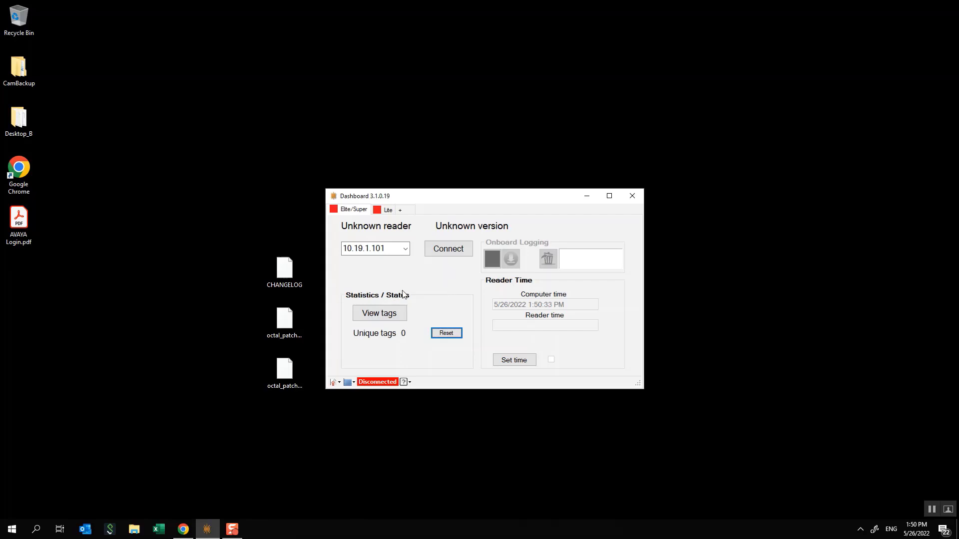
{"action": "left_click", "coordinate": [434, 249]}
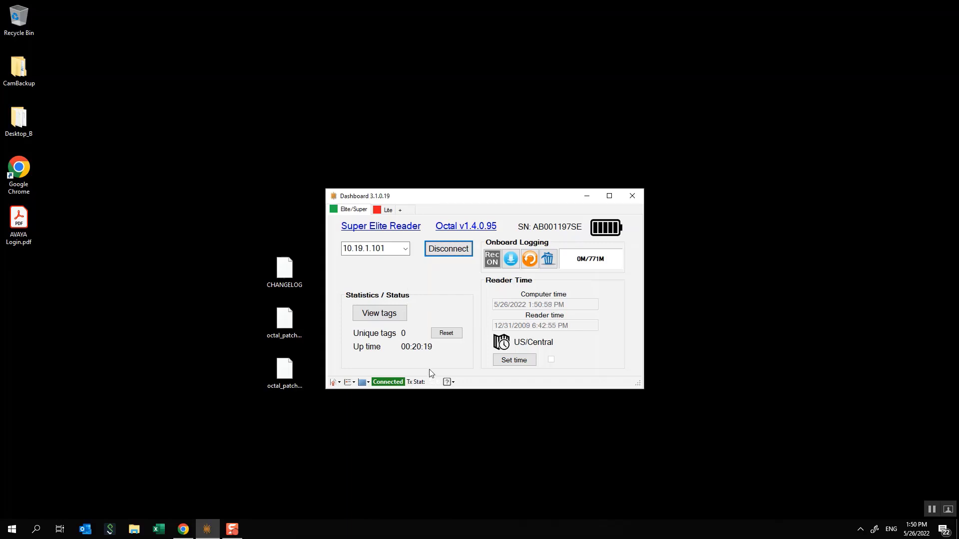
Step: Open Dashboard's user data folder from the Help menu and enter octal_files
{"action": "left_click", "coordinate": [454, 383]}
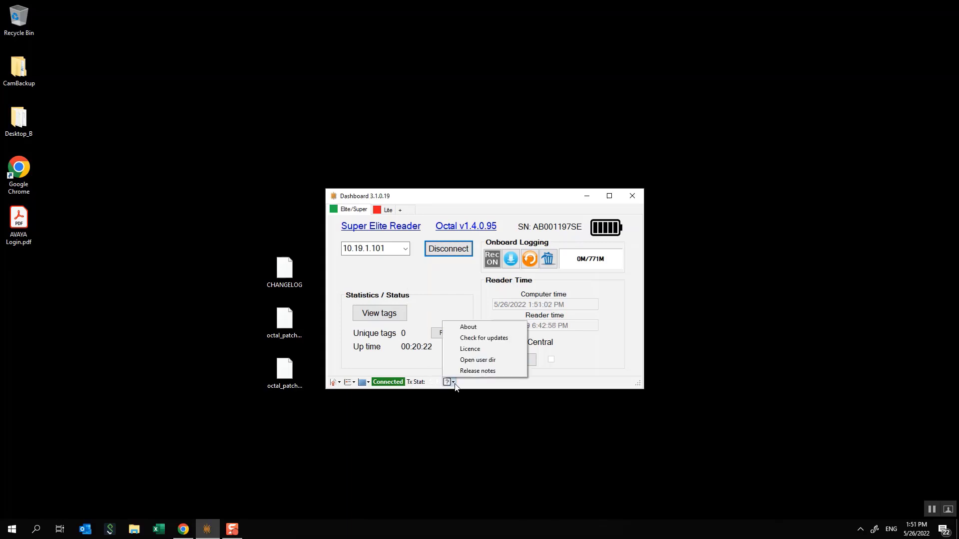
{"action": "left_click", "coordinate": [477, 363]}
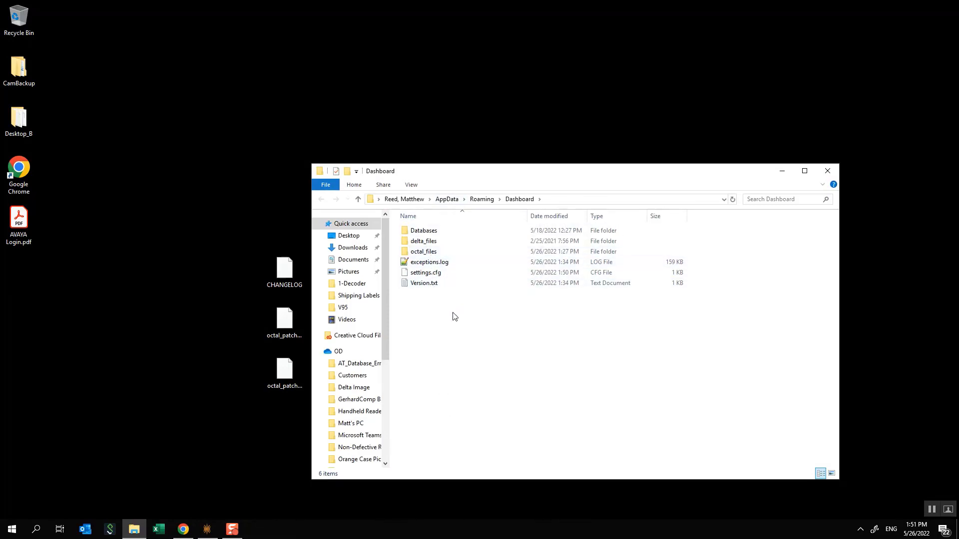
{"action": "double_click", "coordinate": [433, 252]}
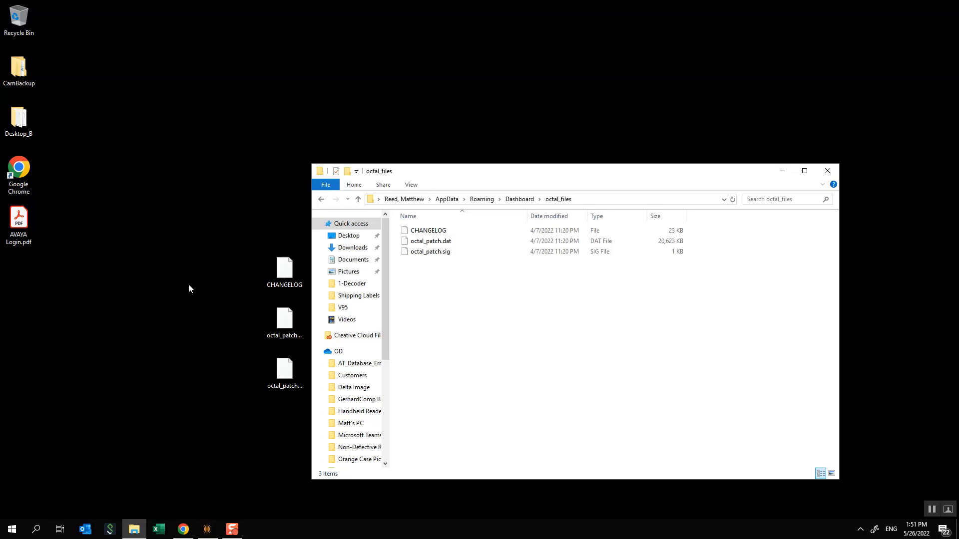
Step: Drag CHANGELOG, octal_patch.dat and octal_patch.sig from the desktop into octal_files, replacing the existing files
{"action": "left_click_drag", "start_coordinate": [208, 241], "coordinate": [292, 402]}
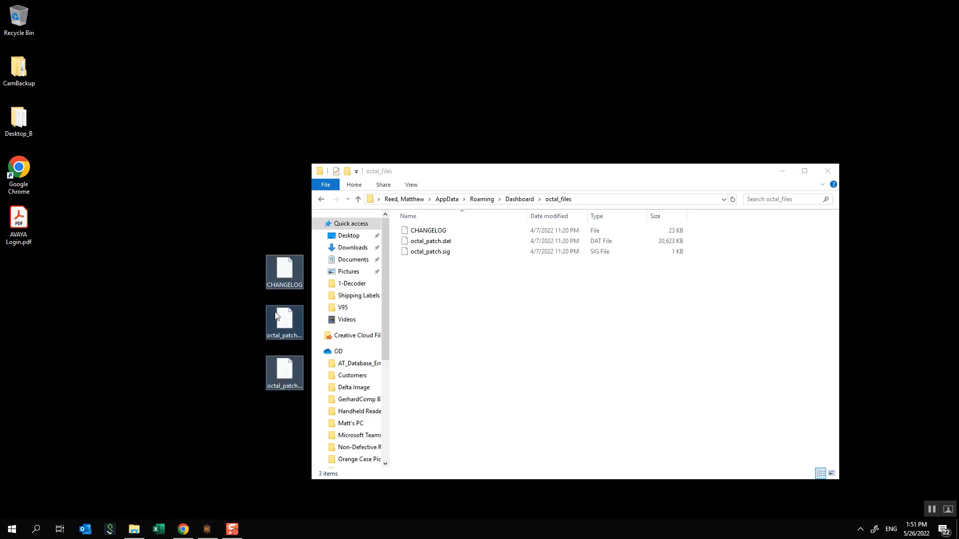
{"action": "left_click_drag", "start_coordinate": [275, 284], "coordinate": [484, 309]}
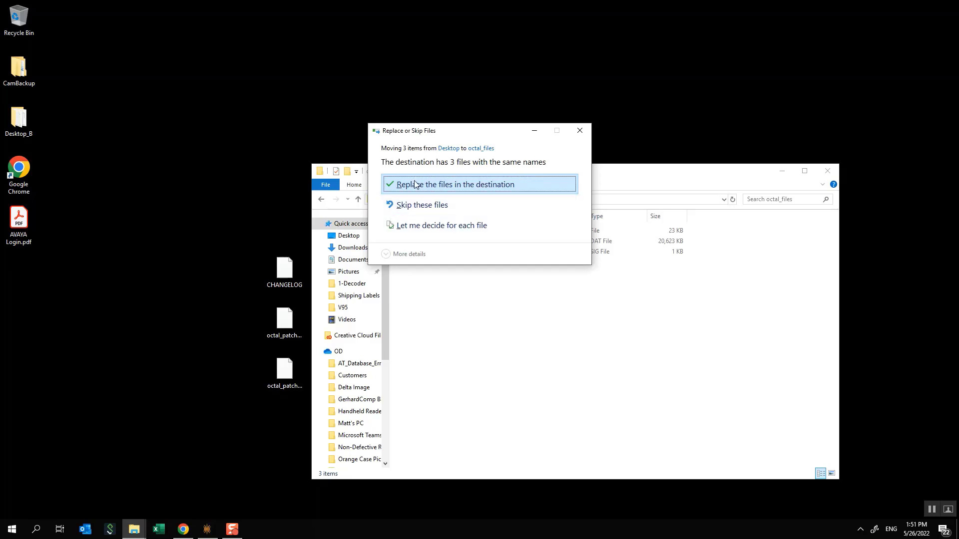
{"action": "left_click", "coordinate": [481, 185]}
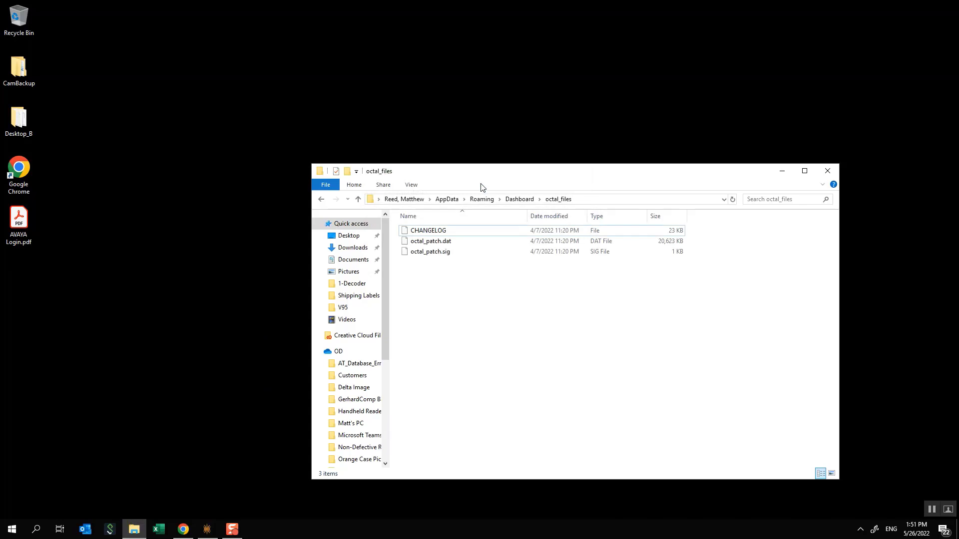
{"action": "left_click_drag", "start_coordinate": [566, 175], "coordinate": [541, 81]}
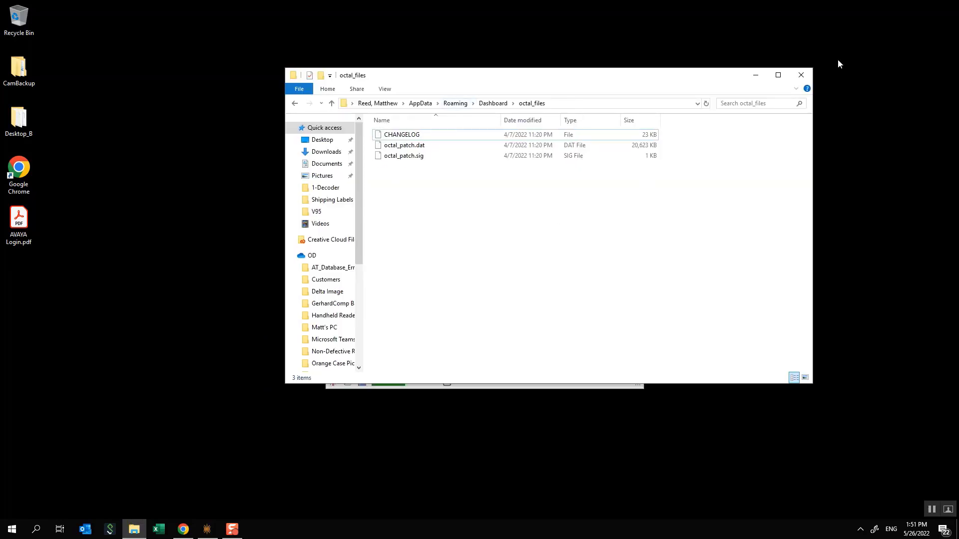
Step: Close the octal_files window and open the Elite patching form via Reader update > Load patch
{"action": "left_click", "coordinate": [800, 76]}
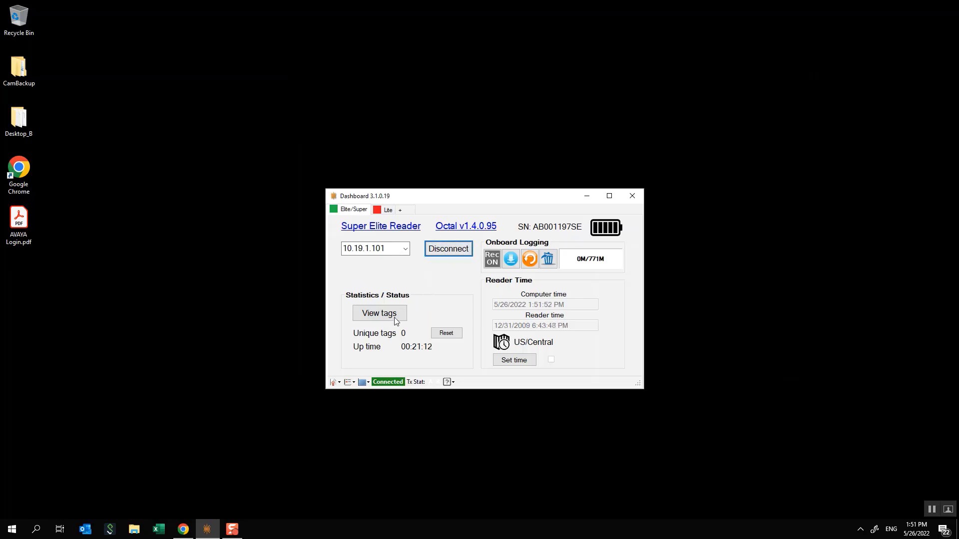
{"action": "left_click", "coordinate": [351, 382]}
{"action": "mouse_move", "coordinate": [361, 373]}
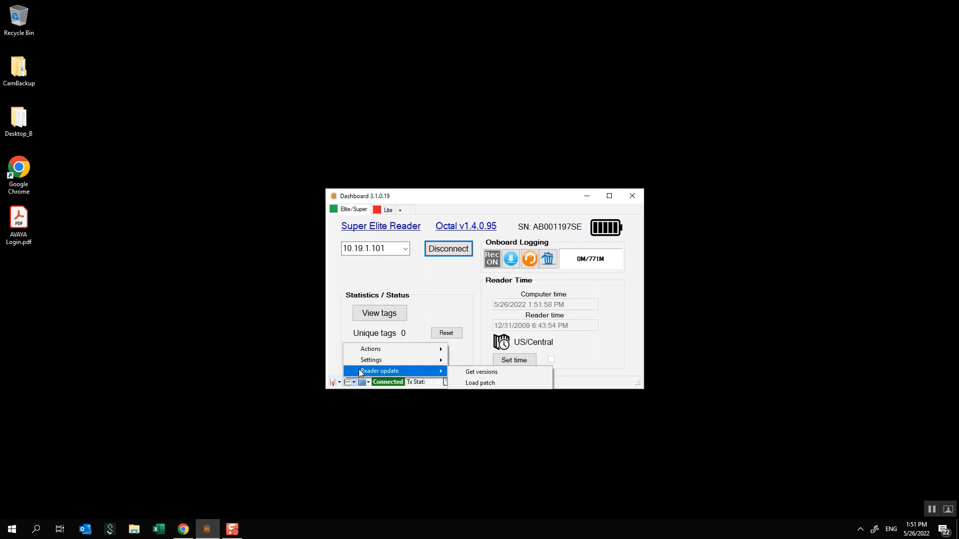
{"action": "left_click", "coordinate": [458, 381]}
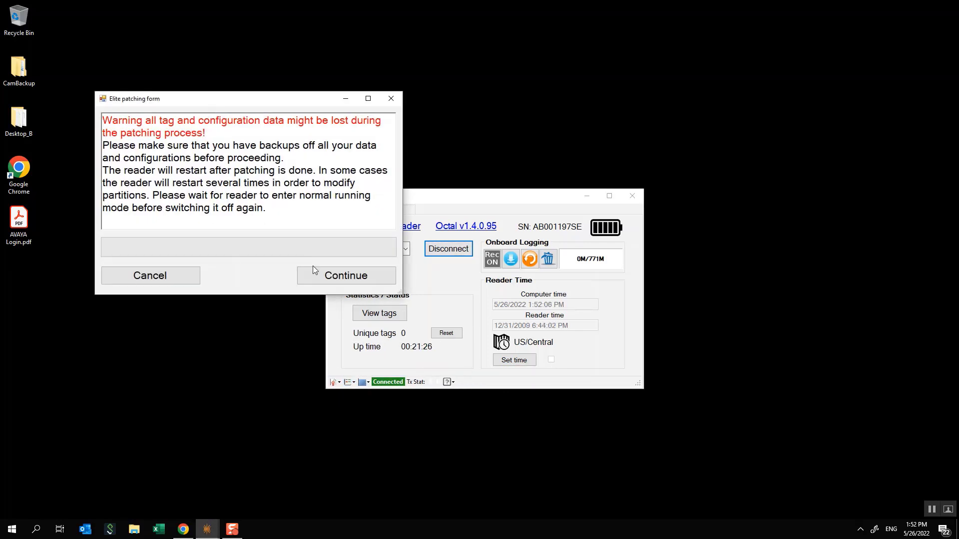
Step: Continue past the data-loss warning to upload the patch, then dismiss the timeout and ConnectionReset messages
{"action": "left_click", "coordinate": [313, 273]}
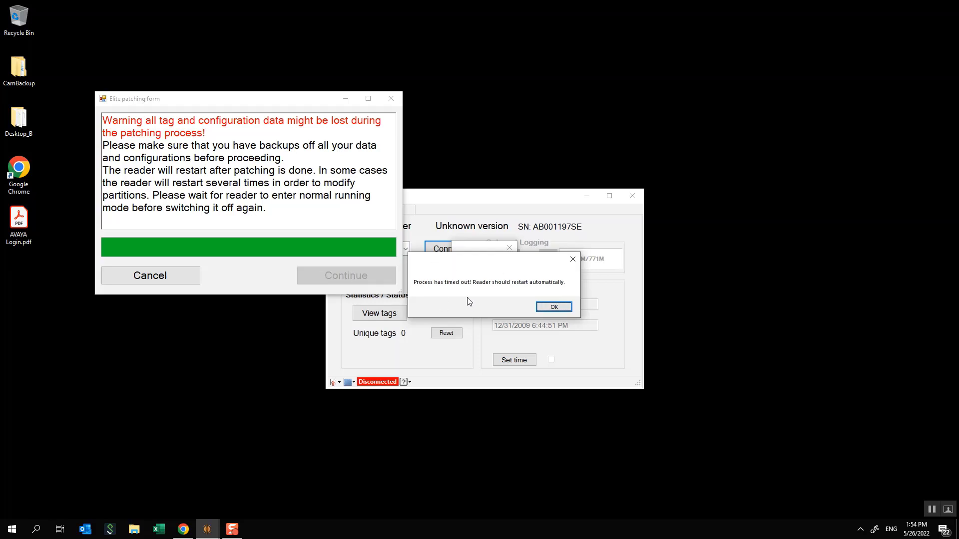
{"action": "left_click", "coordinate": [552, 307]}
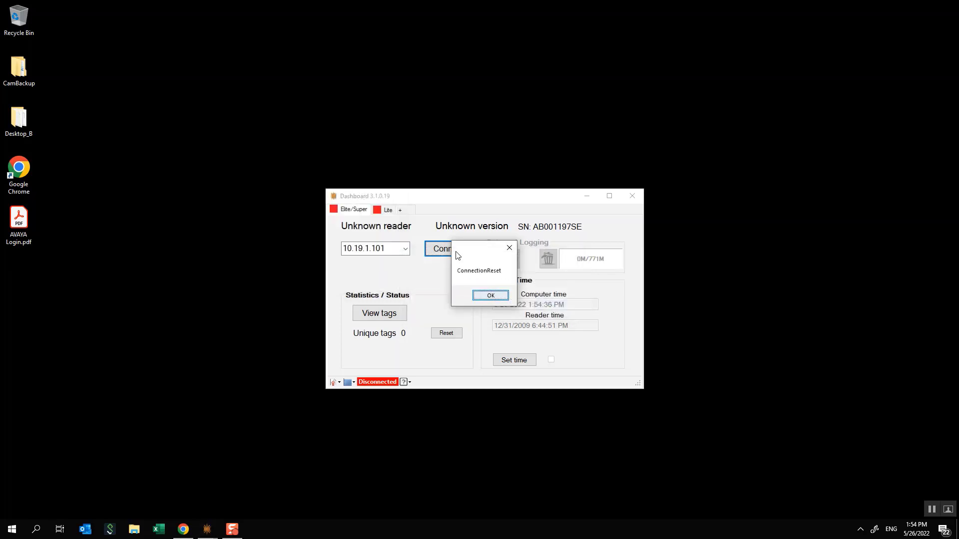
{"action": "left_click", "coordinate": [488, 297]}
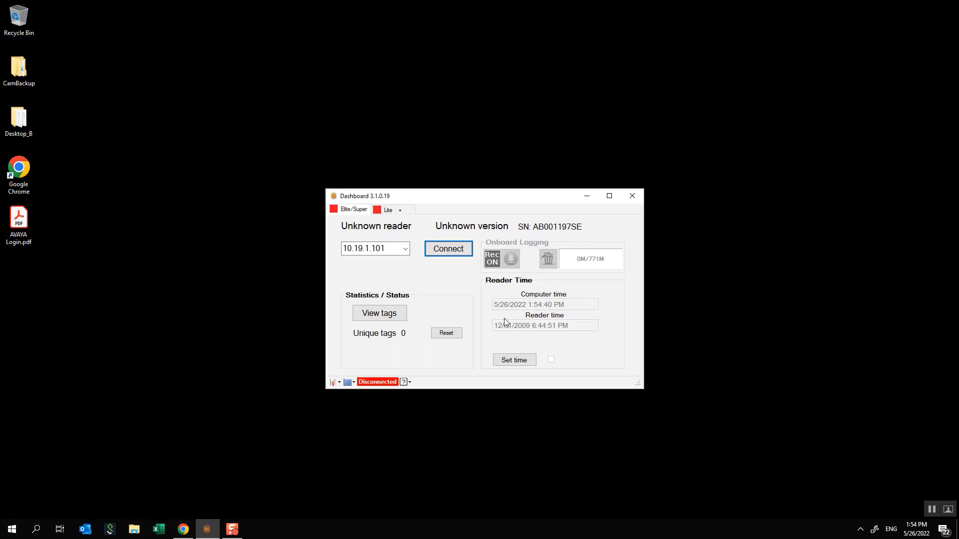
Step: Reconnect to the restarted reader at 10.19.1.101 and sync its clock to the computer's time
{"action": "left_click", "coordinate": [446, 252]}
{"action": "left_click", "coordinate": [446, 252]}
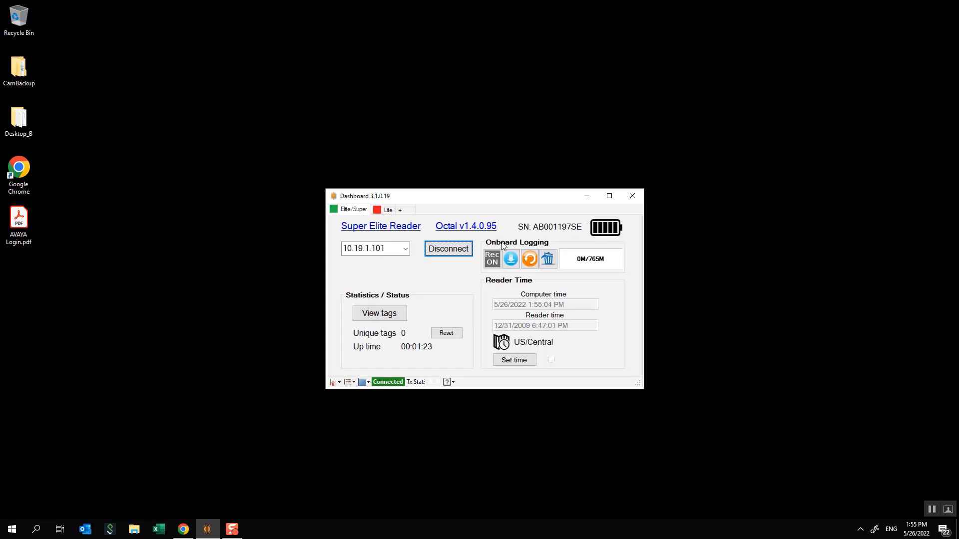
{"action": "left_click", "coordinate": [522, 363]}
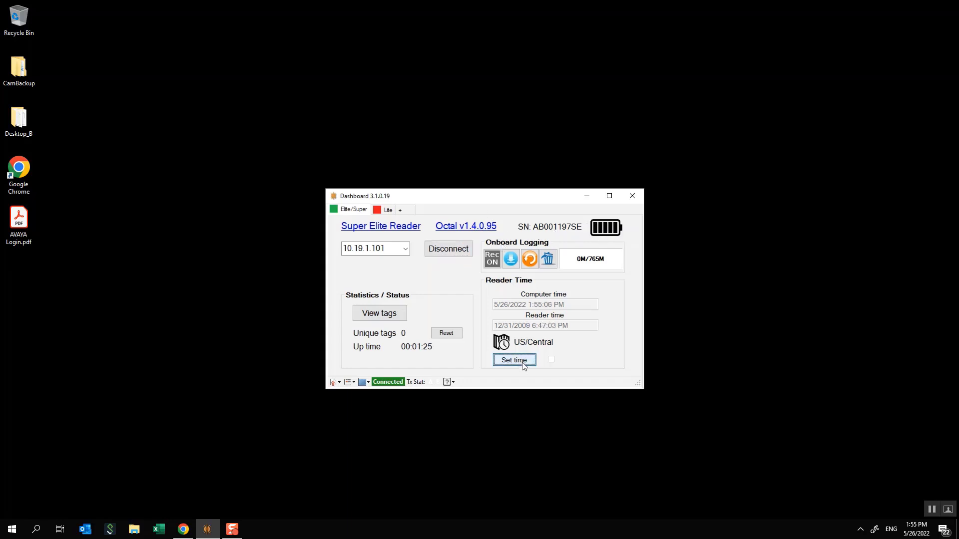